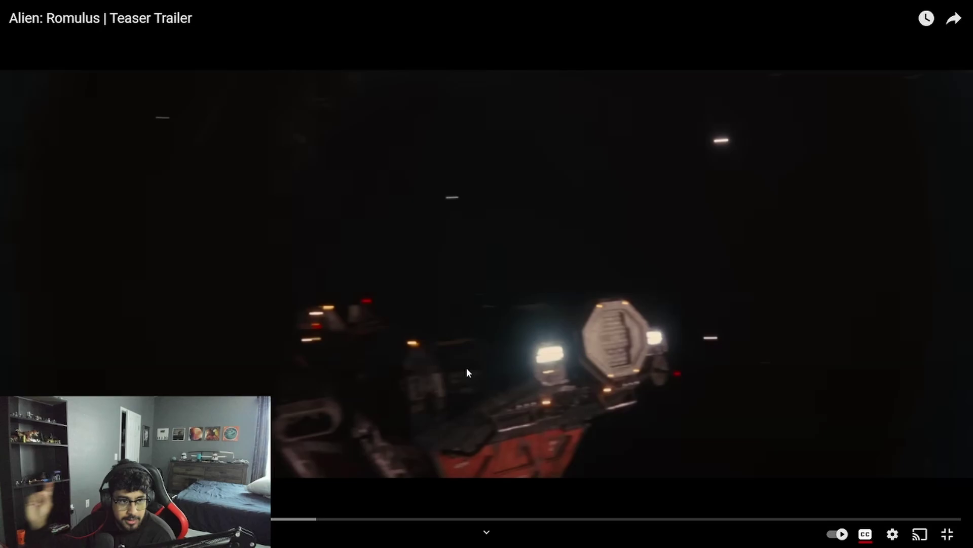
Step: Resume the Alien: Romulus teaser trailer and let it play to the end
left_click(571, 338)
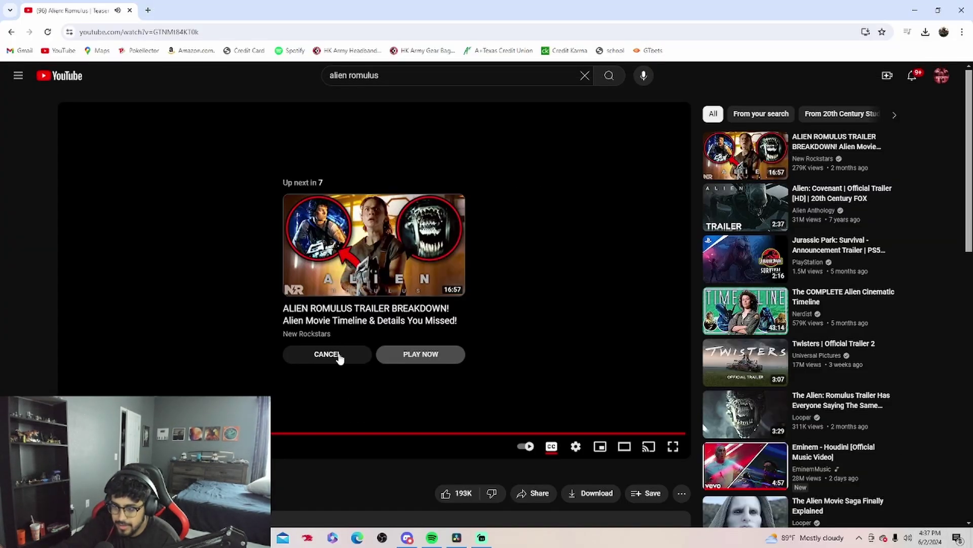
Step: Cancel the up-next autoplay and rewind the teaser to an earlier scene
left_click(329, 353)
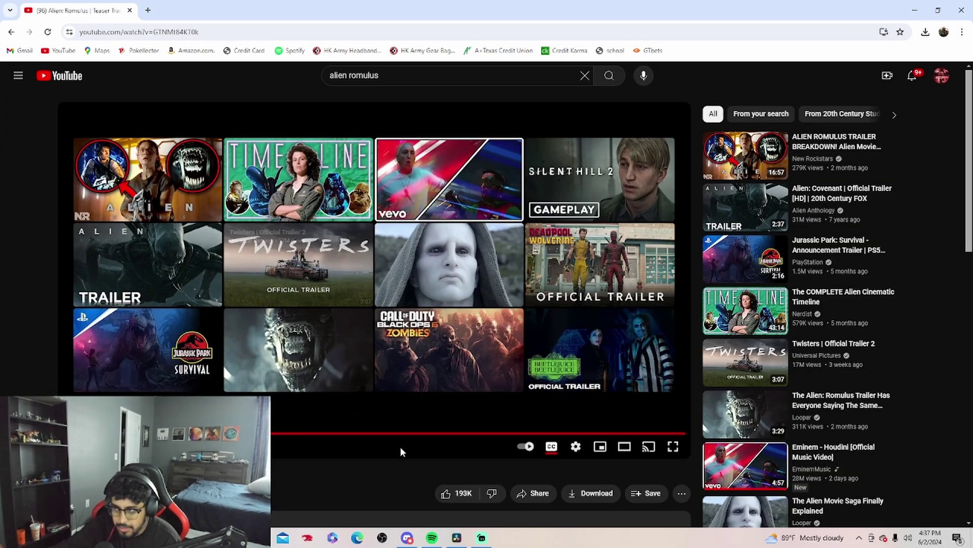
left_click_drag(372, 433, 341, 434)
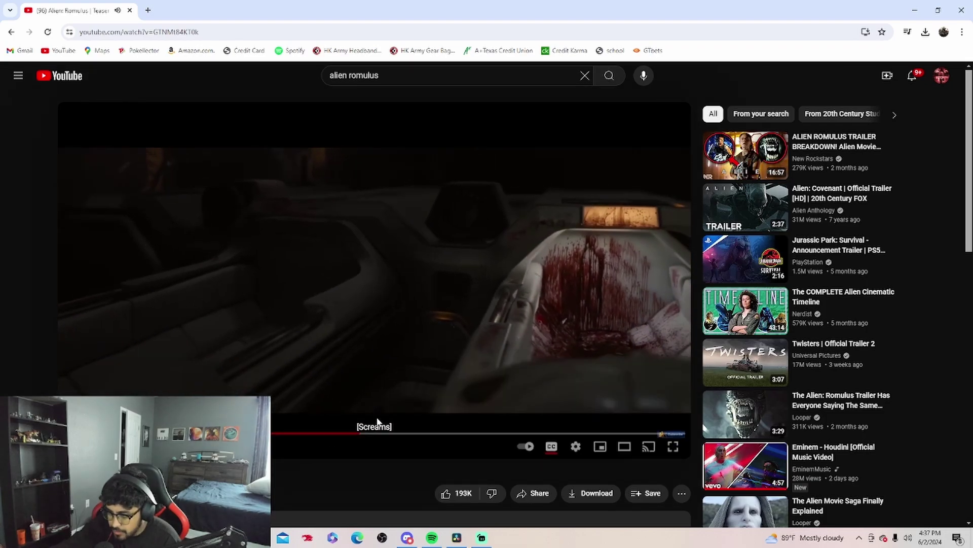
left_click_drag(378, 433, 370, 434)
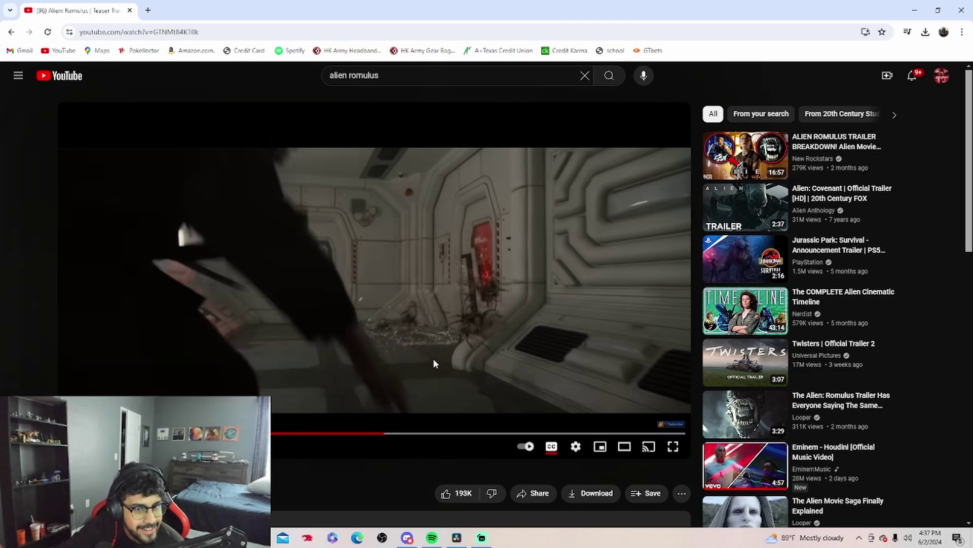
key("Left")
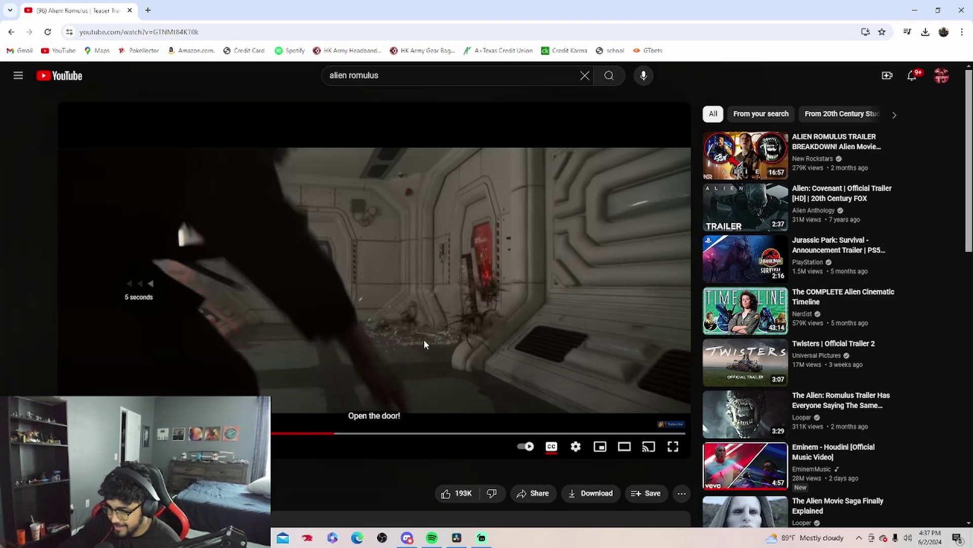
Step: Play the teaser briefly and pause it on the corridor door scene
key("space")
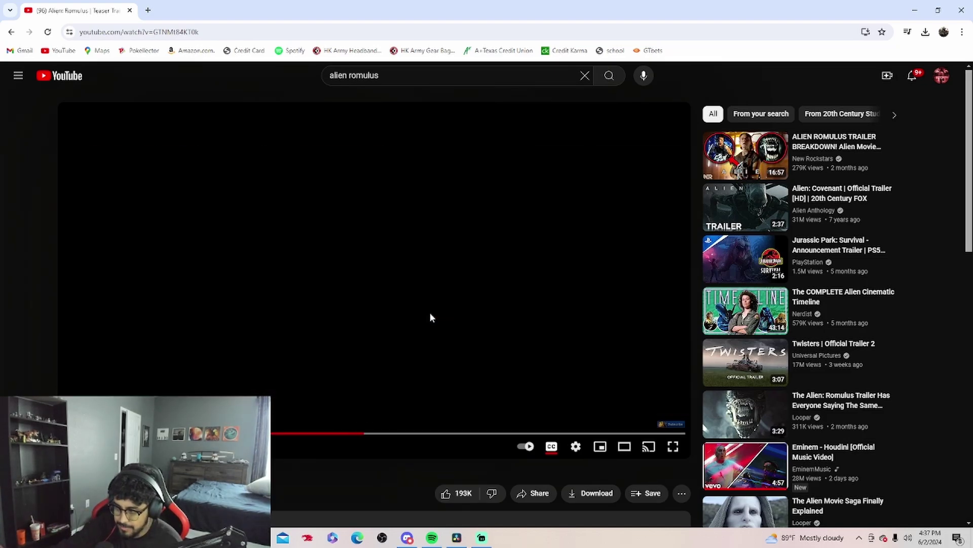
key("space")
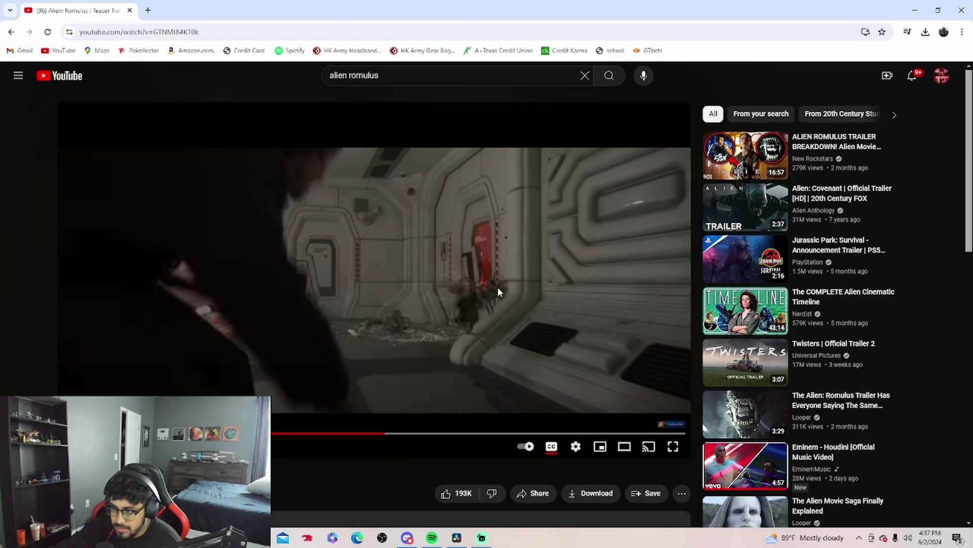
key("space")
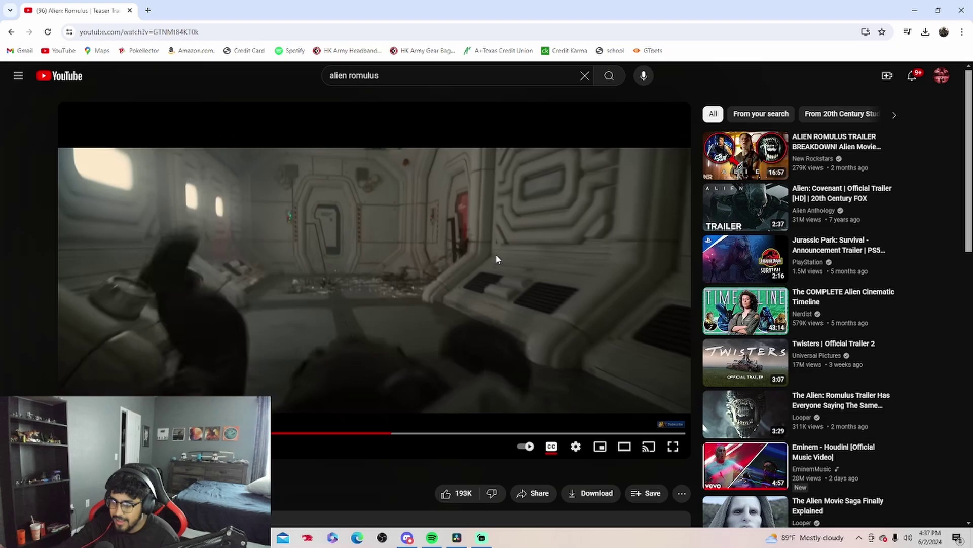
Step: Step through the teaser shot by shot past the figure standing in the doorway
key("space")
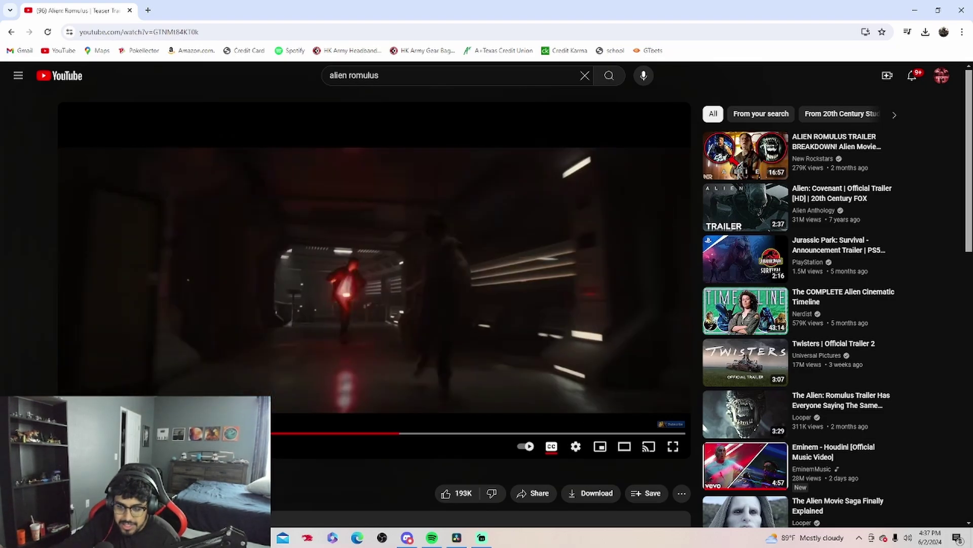
left_click(244, 311)
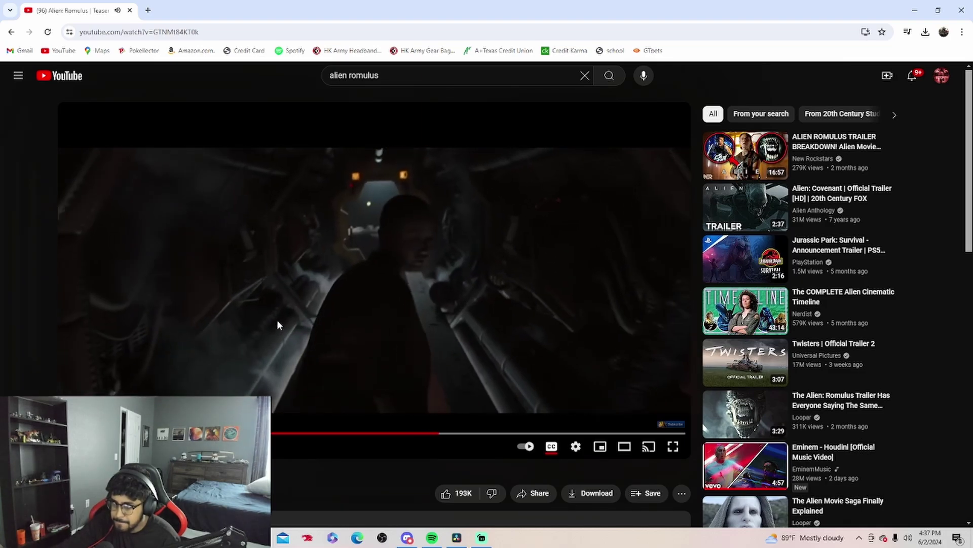
left_click(297, 314)
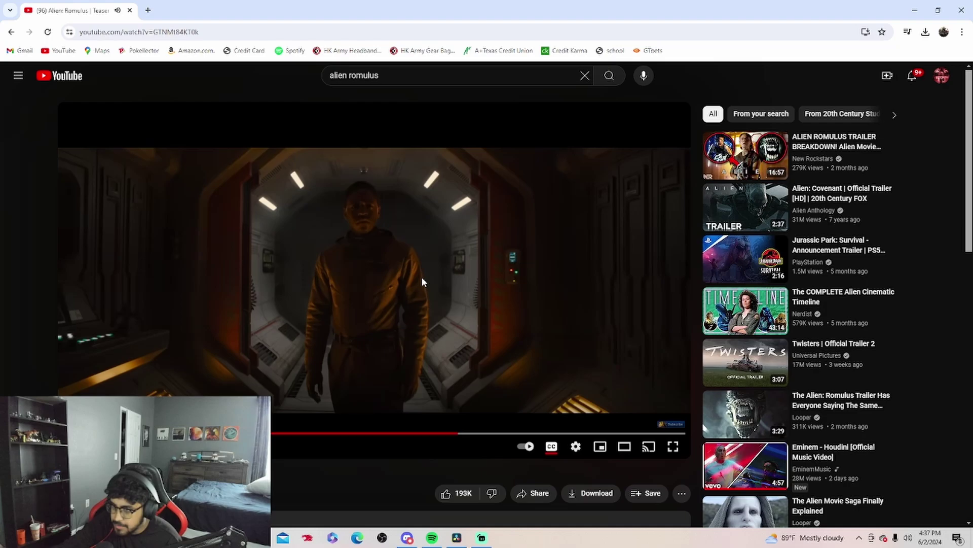
left_click(421, 276)
left_click(424, 280)
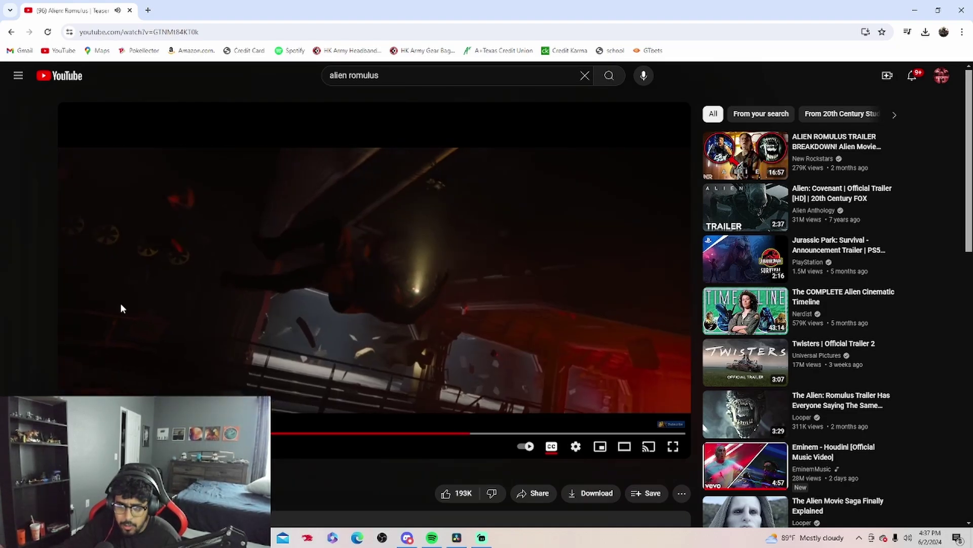
left_click(509, 342)
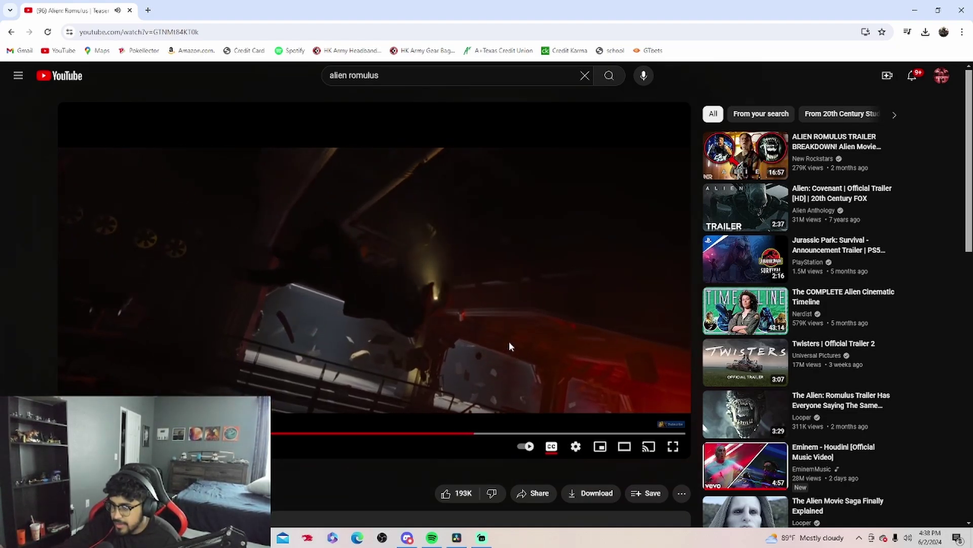
left_click(509, 342)
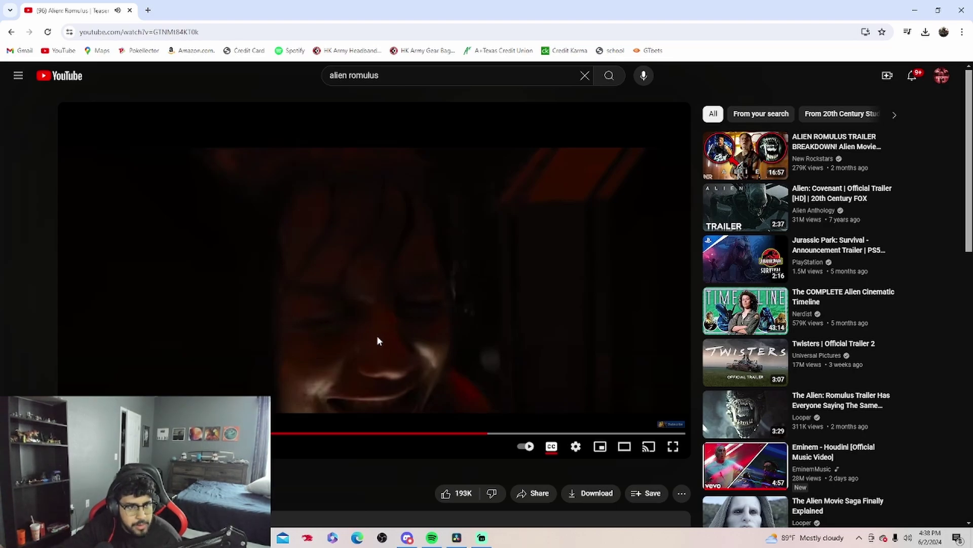
Step: Step past the woman holding a gun and stop on the ALIEN title card
left_click(430, 323)
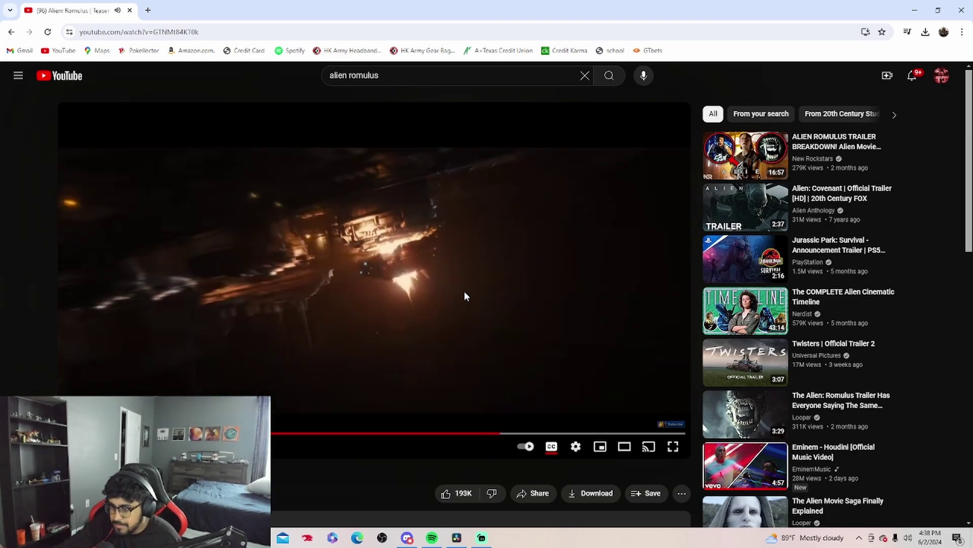
left_click(481, 288)
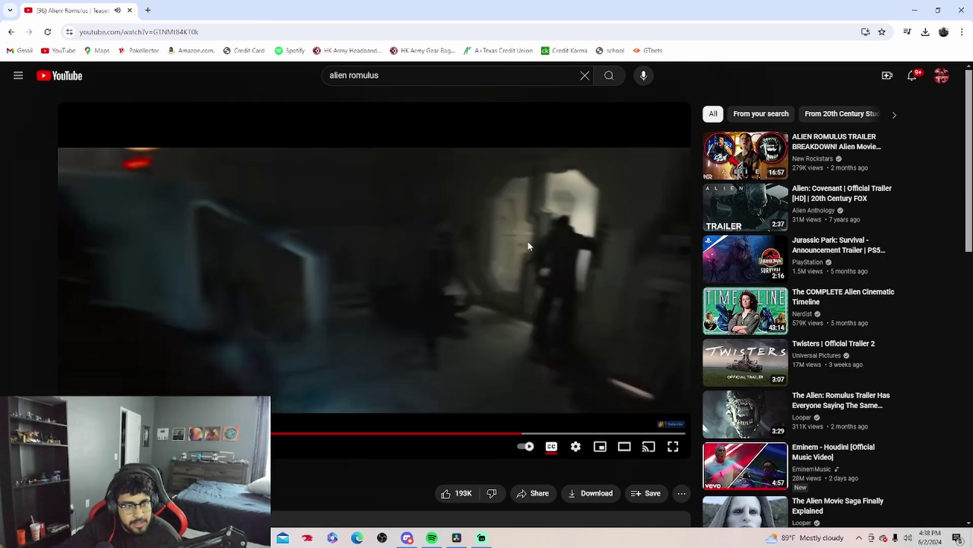
left_click(566, 272)
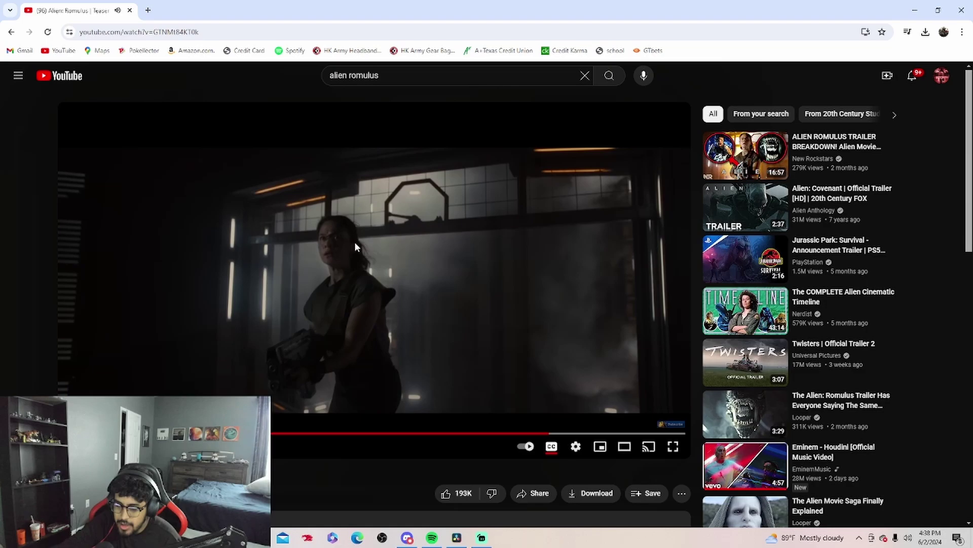
left_click(403, 349)
left_click(526, 204)
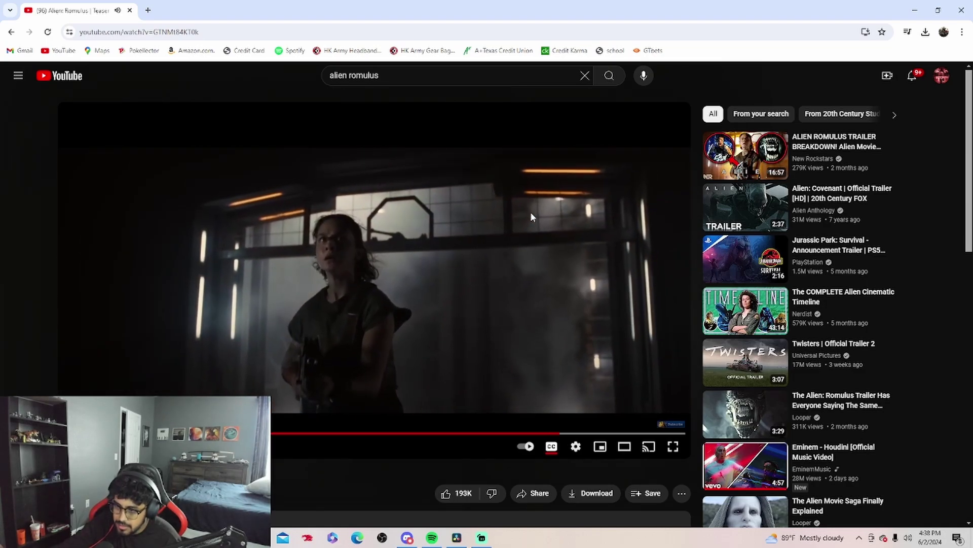
left_click(371, 358)
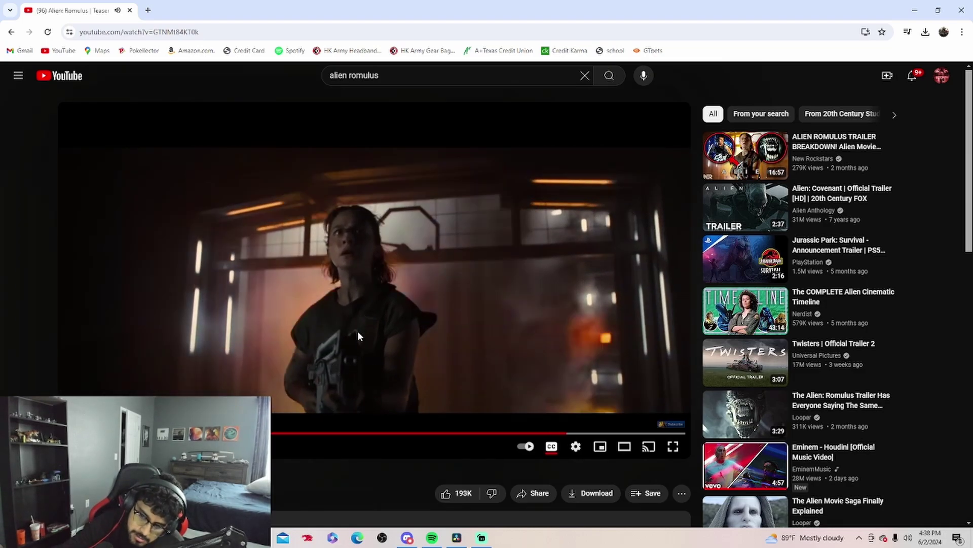
left_click(420, 308)
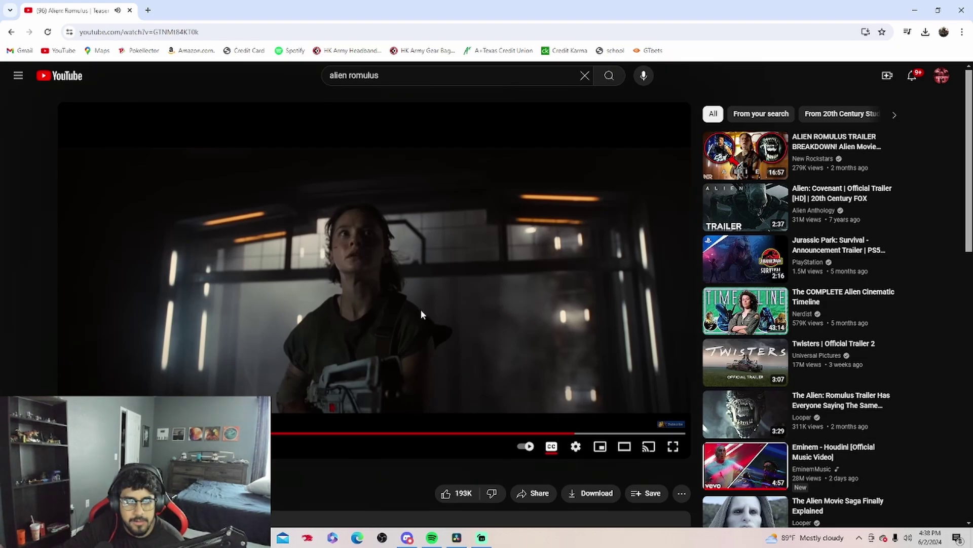
left_click(470, 343)
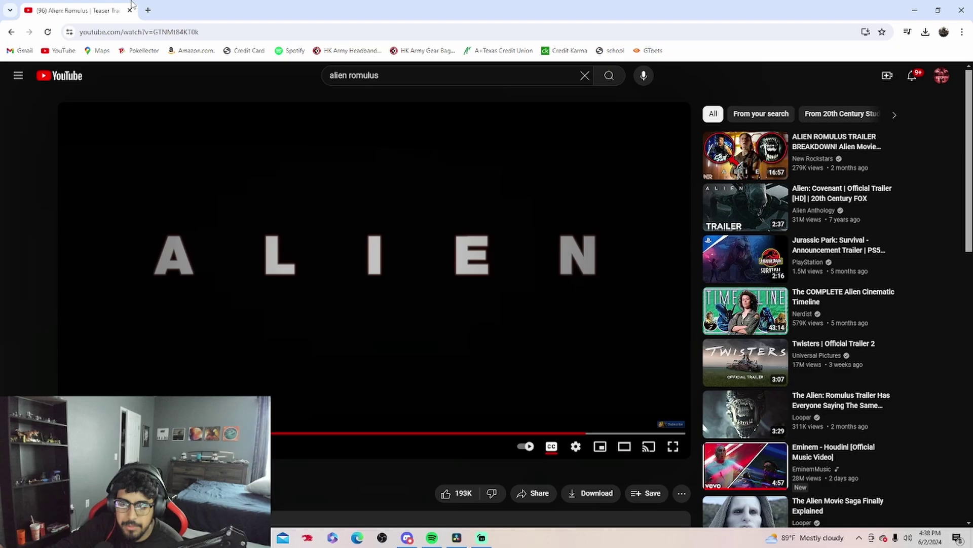
left_click(148, 10)
key("ctrl+w")
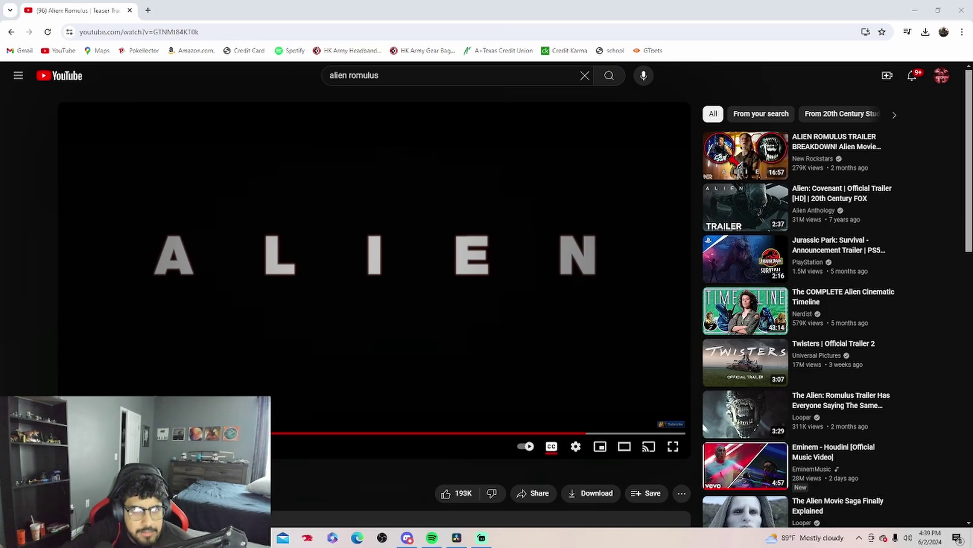
Step: Dock, shrink and hide the Google search window
left_click_drag(305, 99, 693, 66)
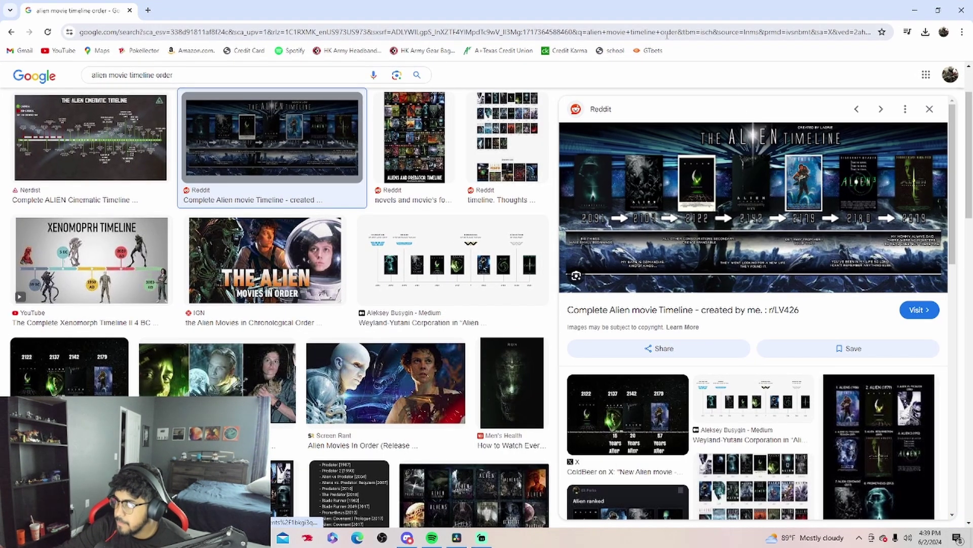
left_click_drag(532, 10, 152, 120)
key("super+Down")
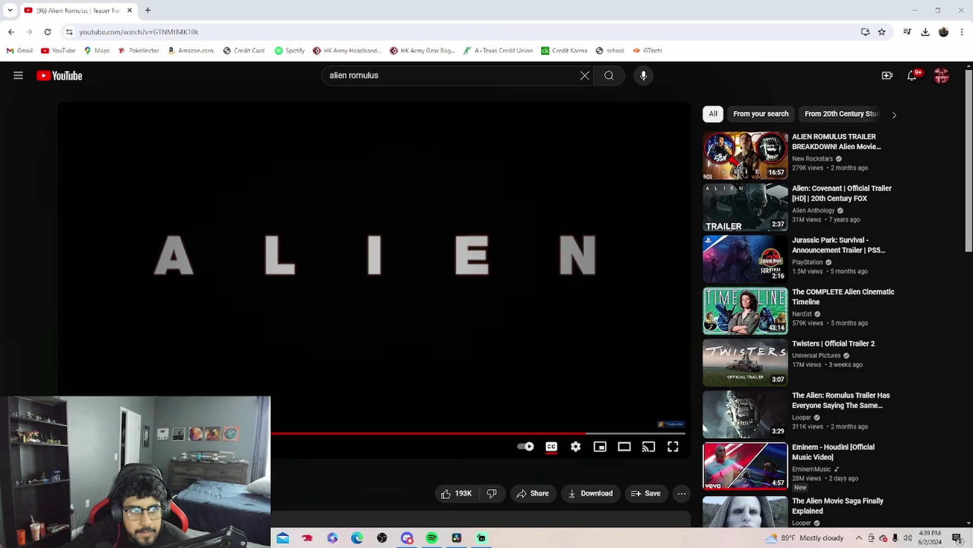
Step: Bring the Reddit timeline window forward, zoom into the timeline image, then zoom out
left_click_drag(548, 15, 467, 15)
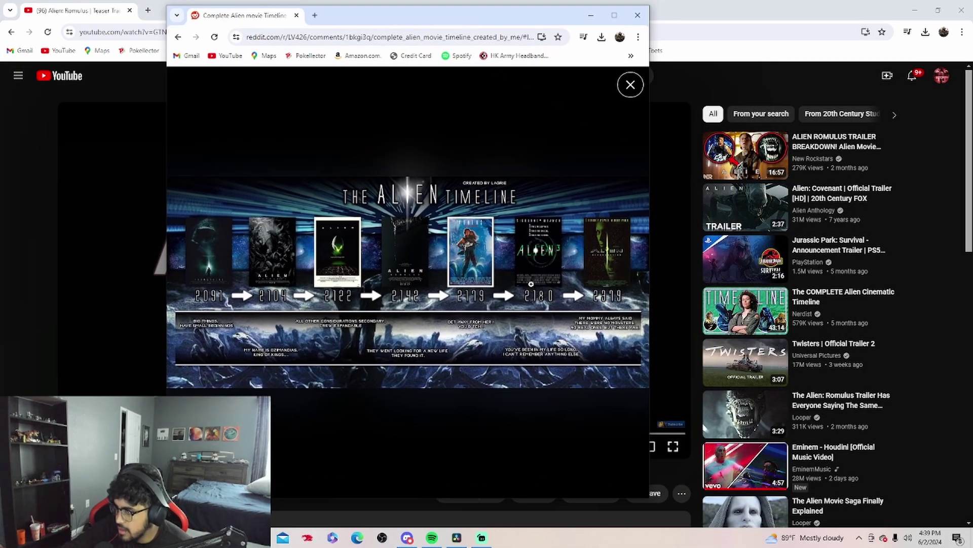
scroll(524, 287, "up", 2)
scroll(440, 291, "down", 2)
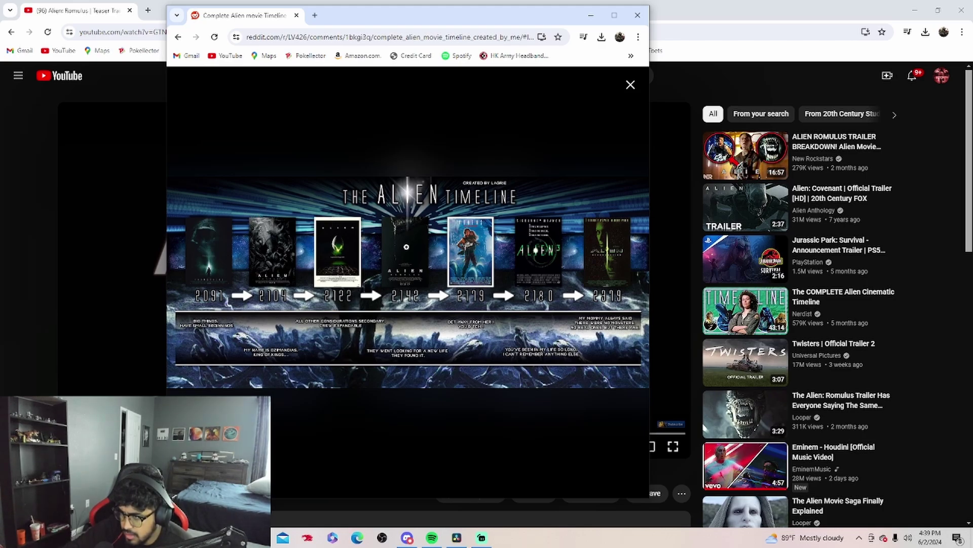
left_click(401, 271)
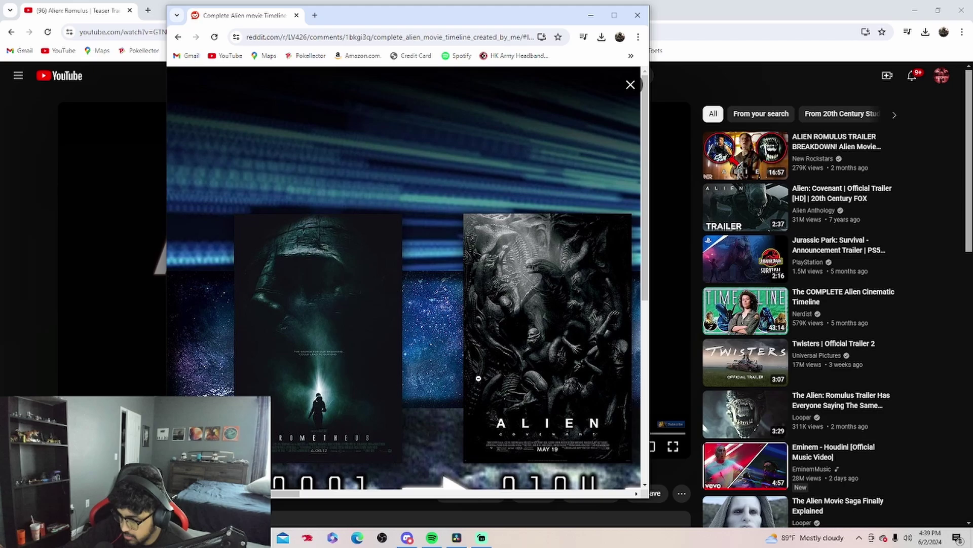
left_click_drag(285, 494, 426, 496)
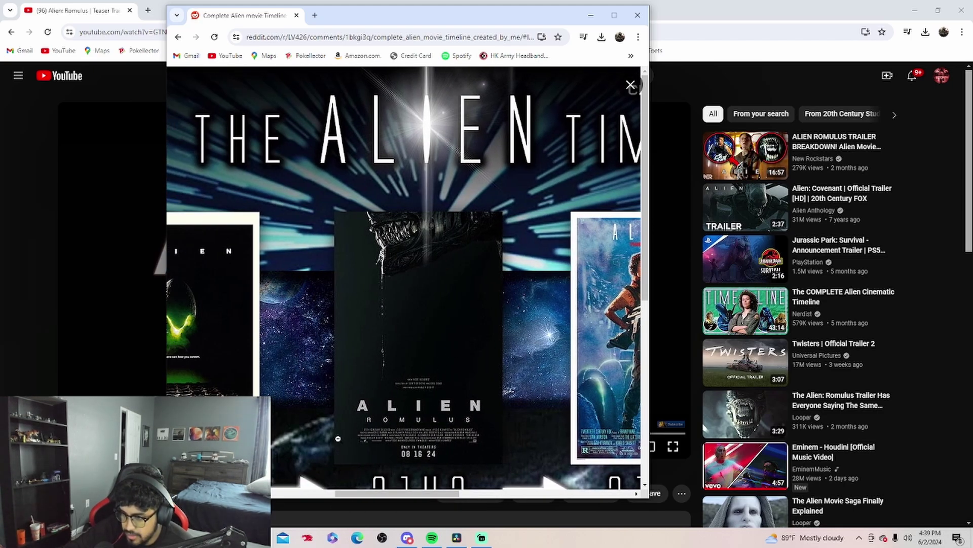
left_click_drag(330, 500, 397, 497)
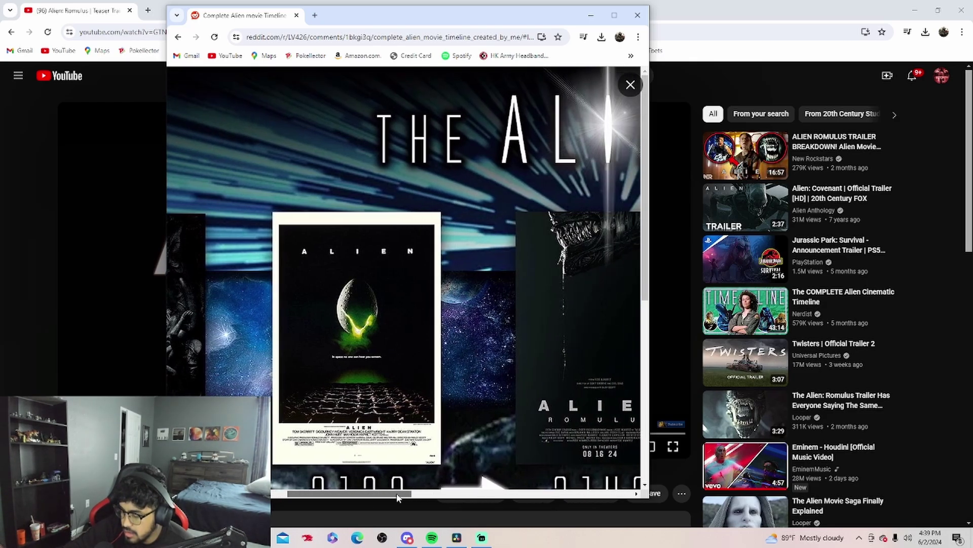
left_click_drag(397, 497, 479, 492)
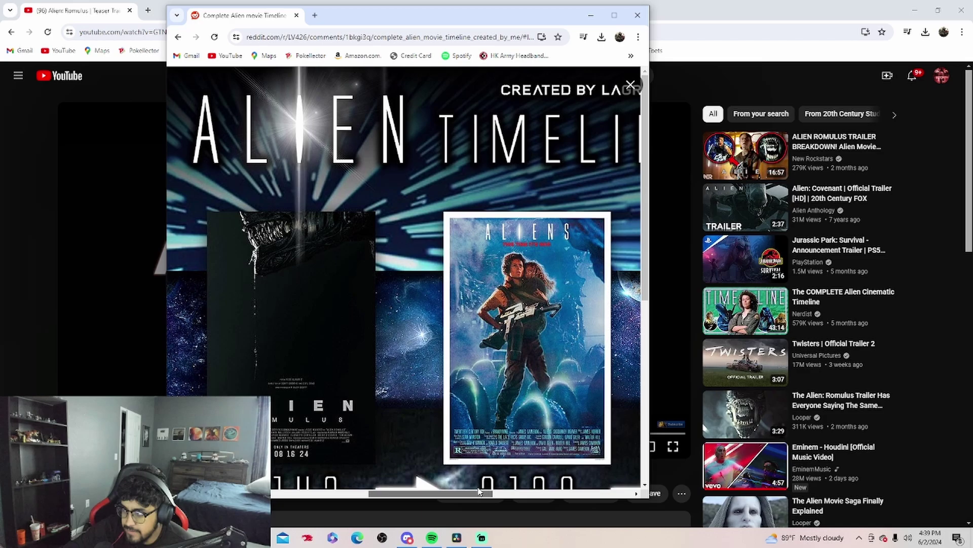
left_click_drag(479, 493, 415, 494)
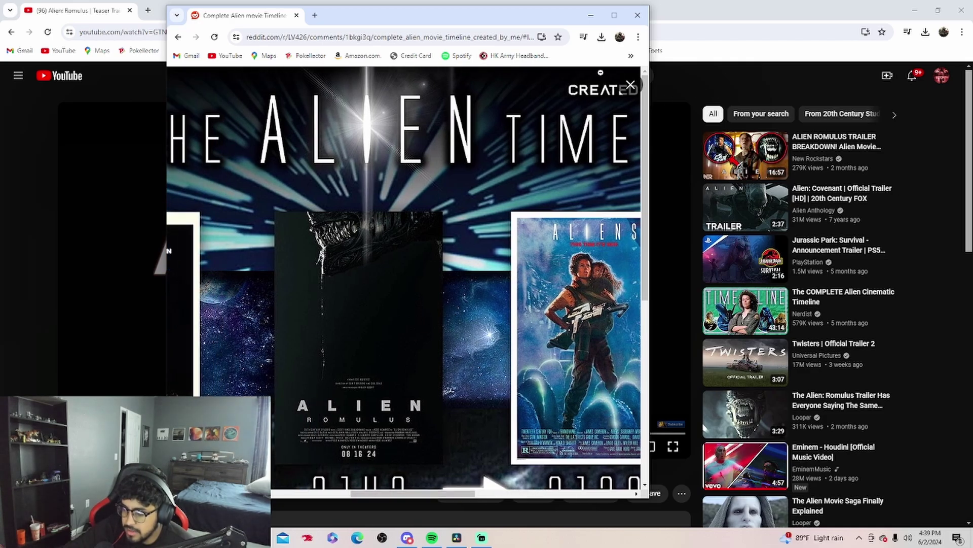
left_click(450, 340)
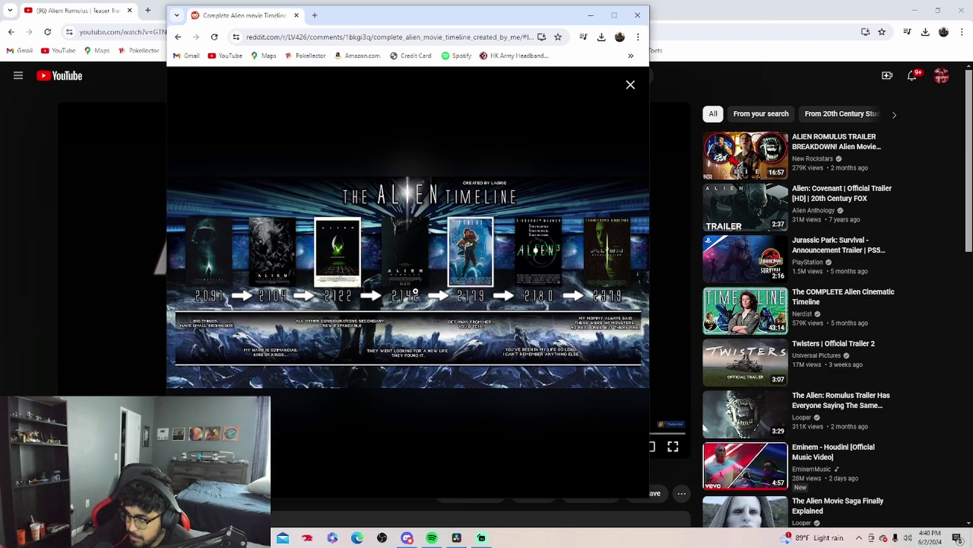
Step: Close the Reddit timeline window and rewind the teaser to the blood-stained pod scene
left_click(631, 86)
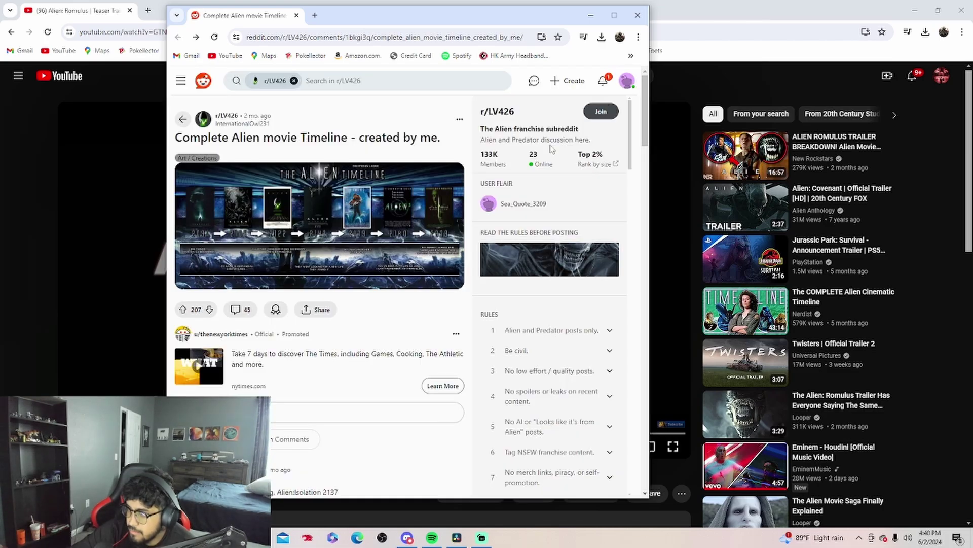
left_click(637, 14)
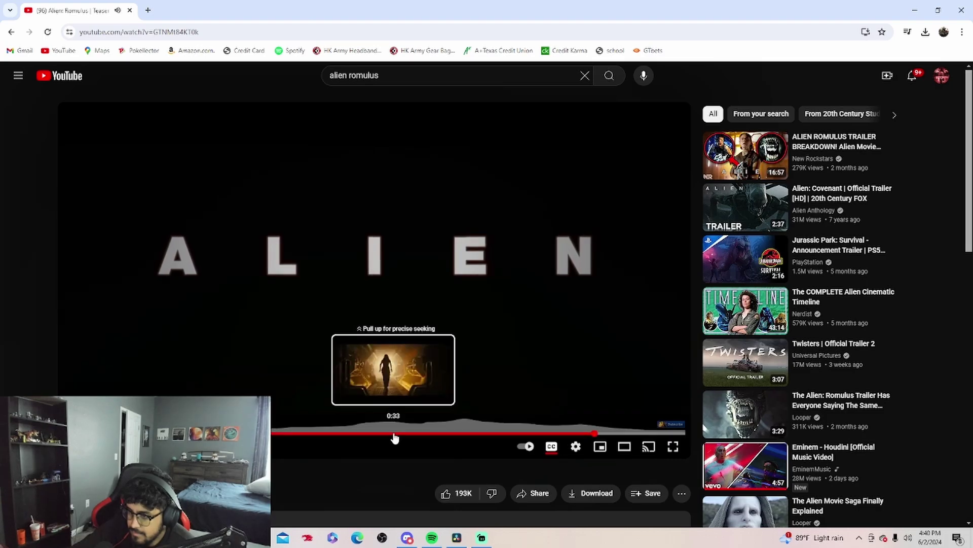
left_click(395, 435)
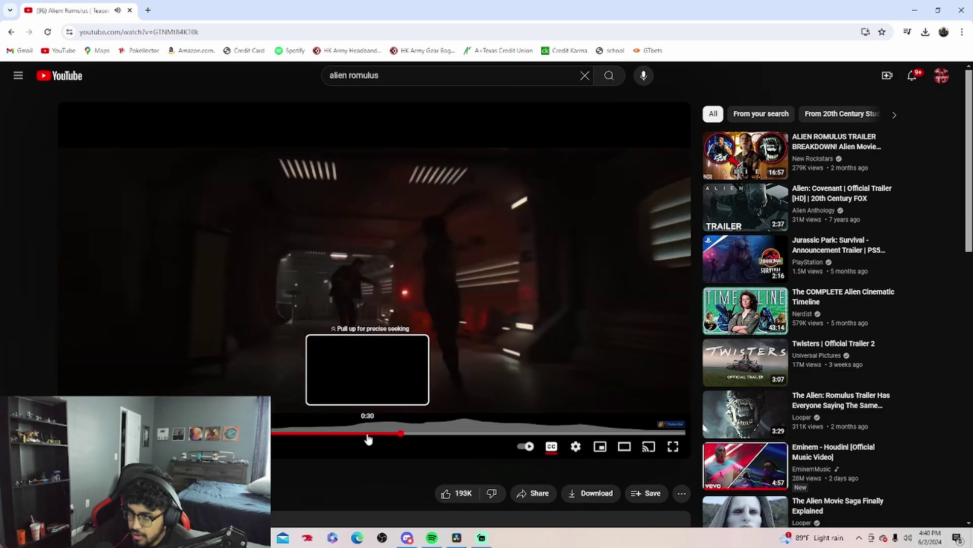
left_click(437, 435)
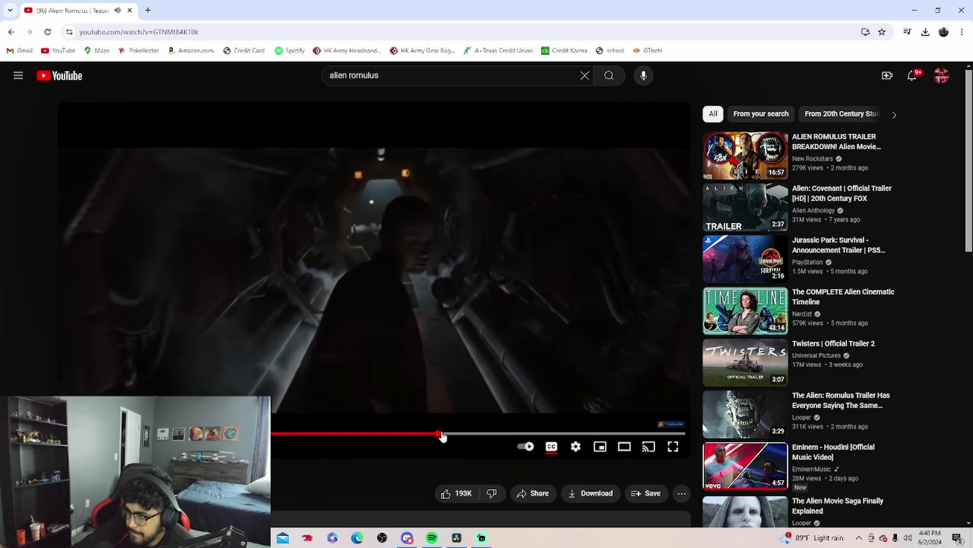
left_click(356, 435)
left_click(351, 305)
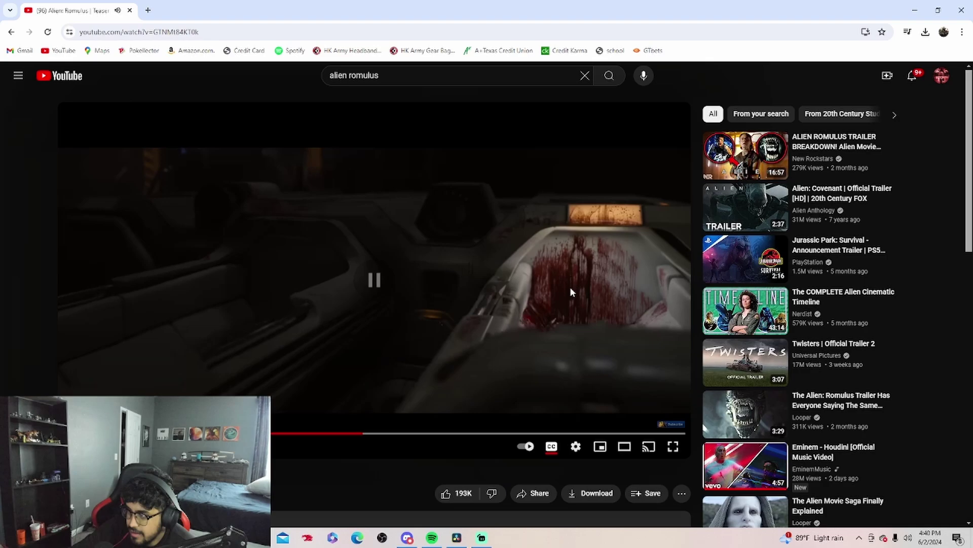
Step: Nudge the teaser forward and settle on the dark corridor shot
left_click(372, 435)
left_click(379, 435)
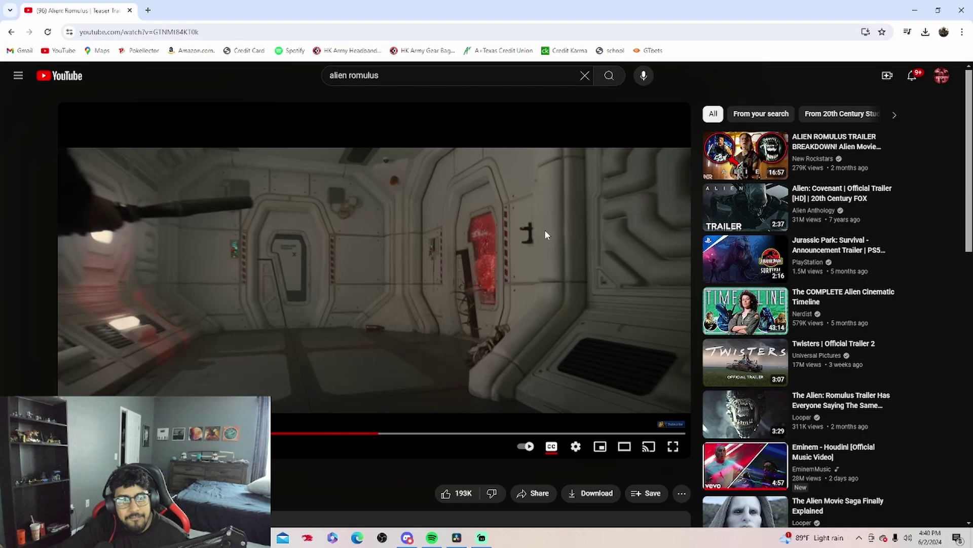
left_click(595, 286)
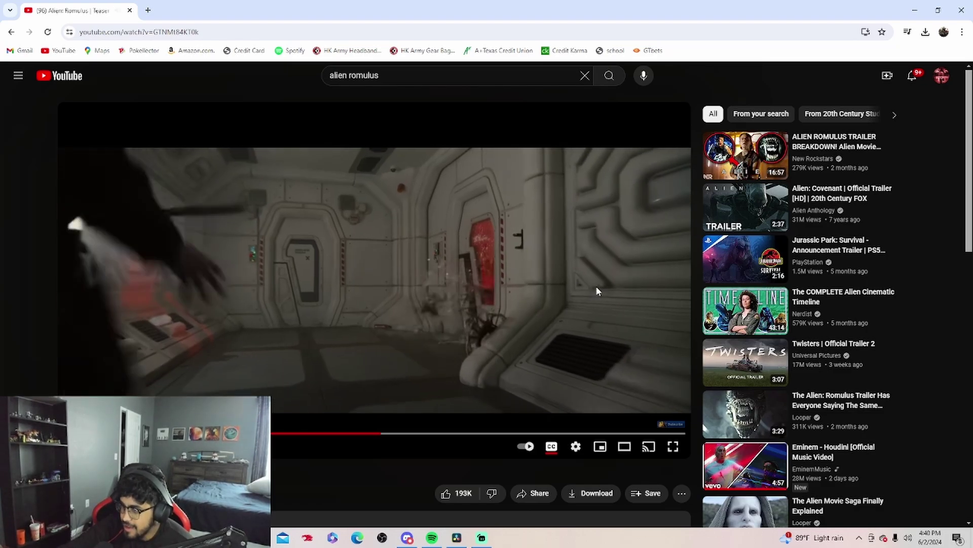
left_click(529, 290)
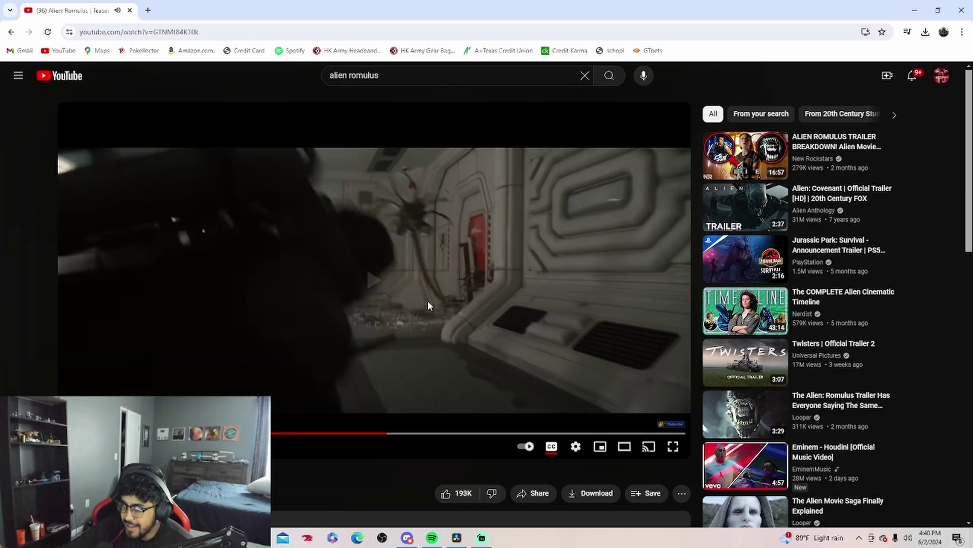
left_click(465, 258)
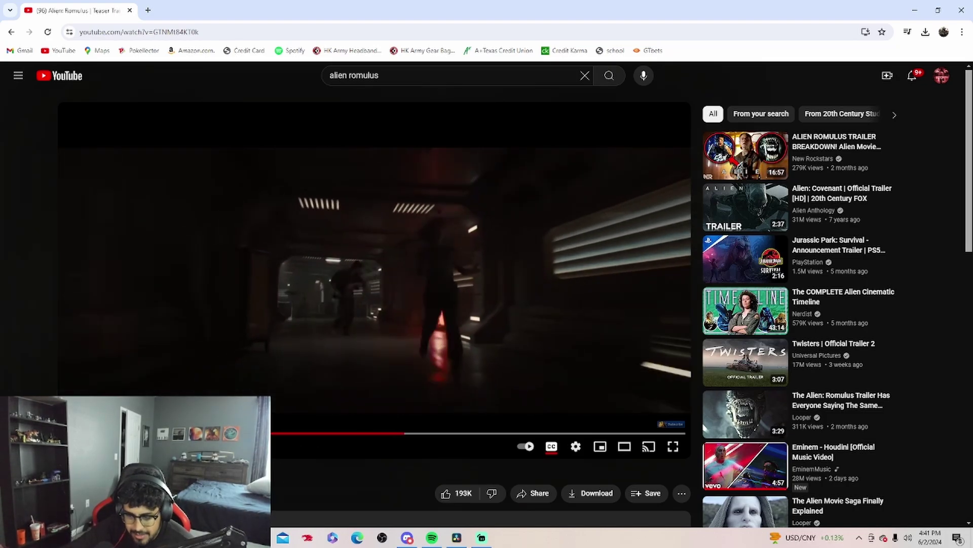
Step: Open the 20th Century Studios channel page and show its full videos list
left_click(320, 471)
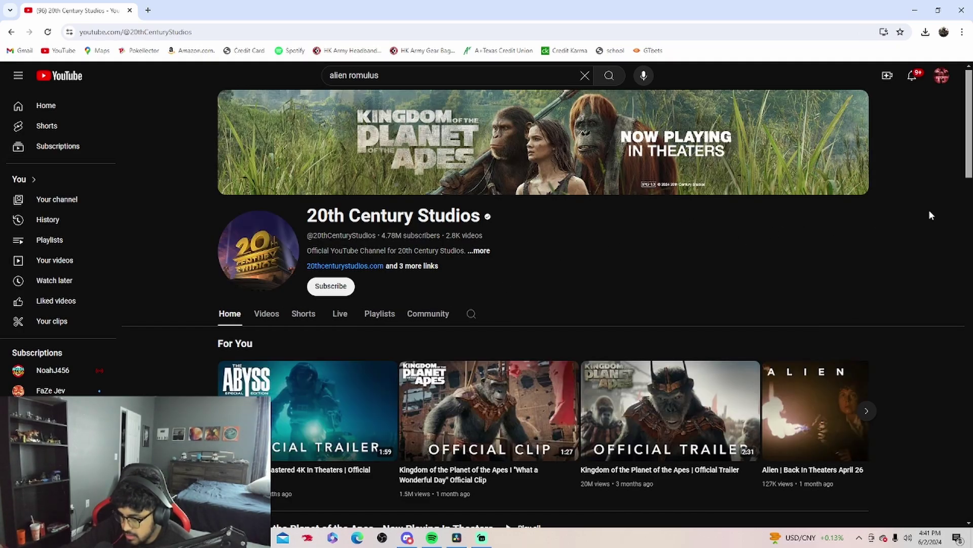
scroll(957, 200, "down", 2)
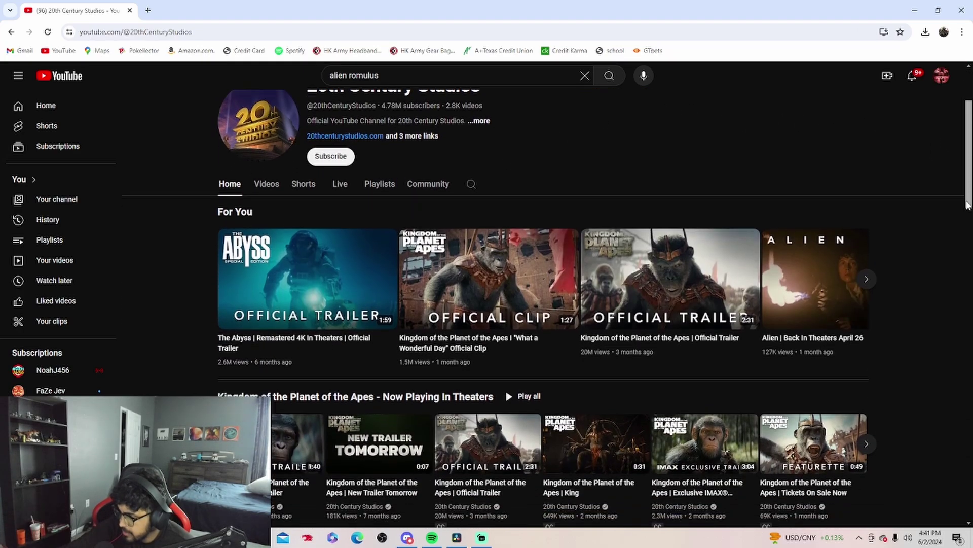
left_click(266, 168)
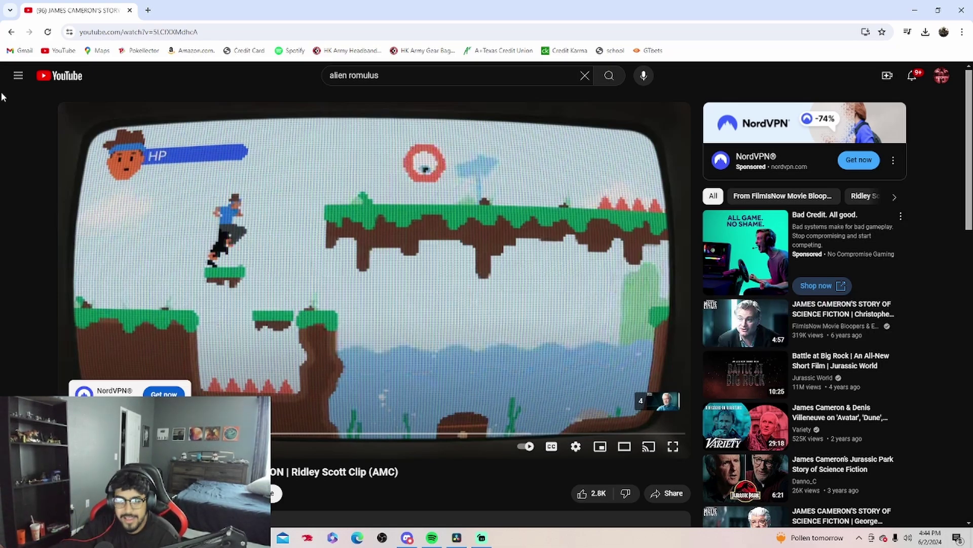
Step: Return to Alien Back In Theaters, then open and skip ahead in Bande-annonce Alien Romulus
left_click(11, 33)
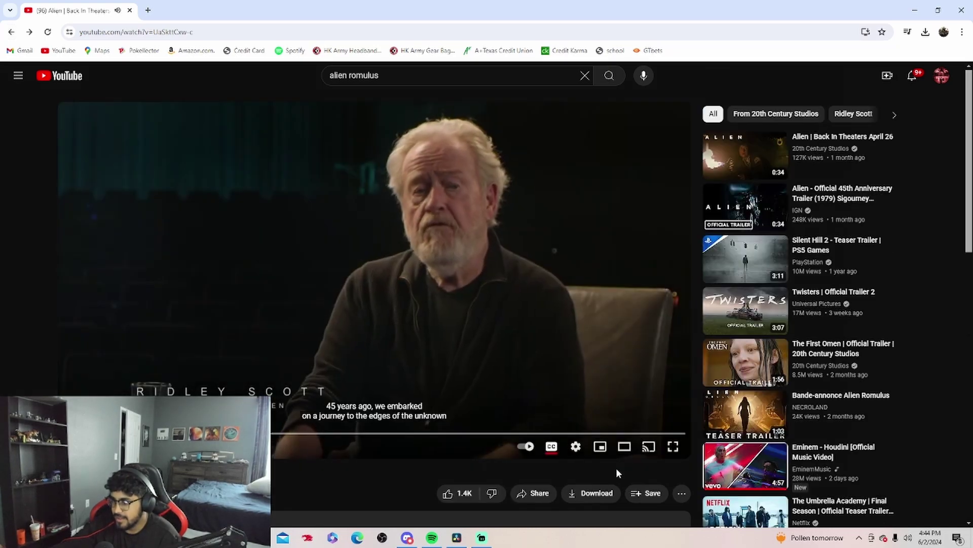
left_click(772, 168)
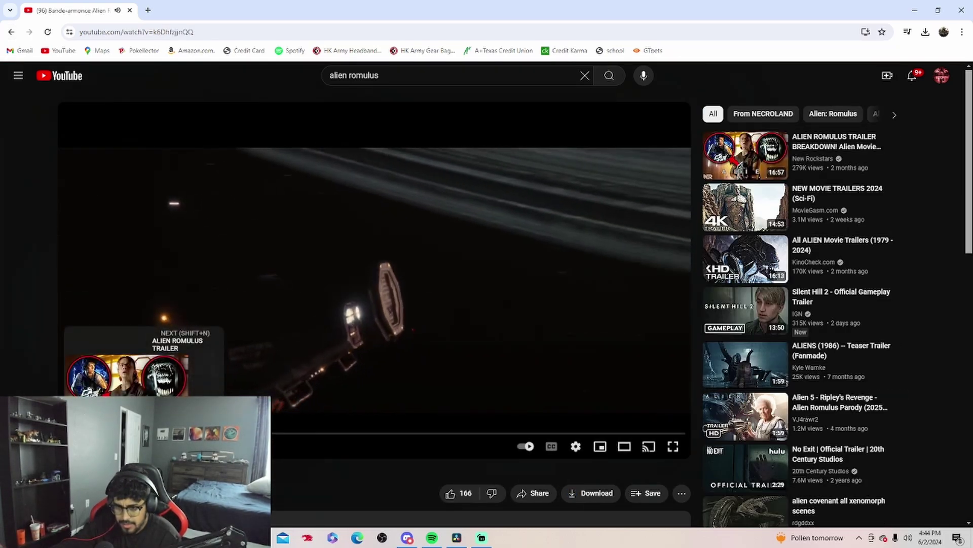
mouse_move(190, 433)
left_mouse_down()
mouse_move(162, 432)
mouse_move(238, 432)
left_mouse_up()
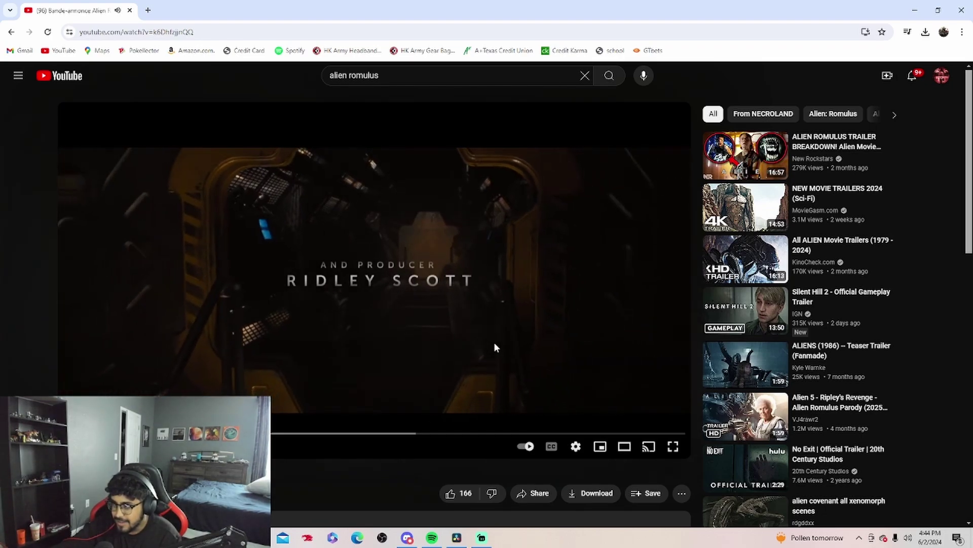
Step: Scrub the French trailer to about 0:30 and pause on the silhouetted figure
left_click_drag(292, 436, 346, 435)
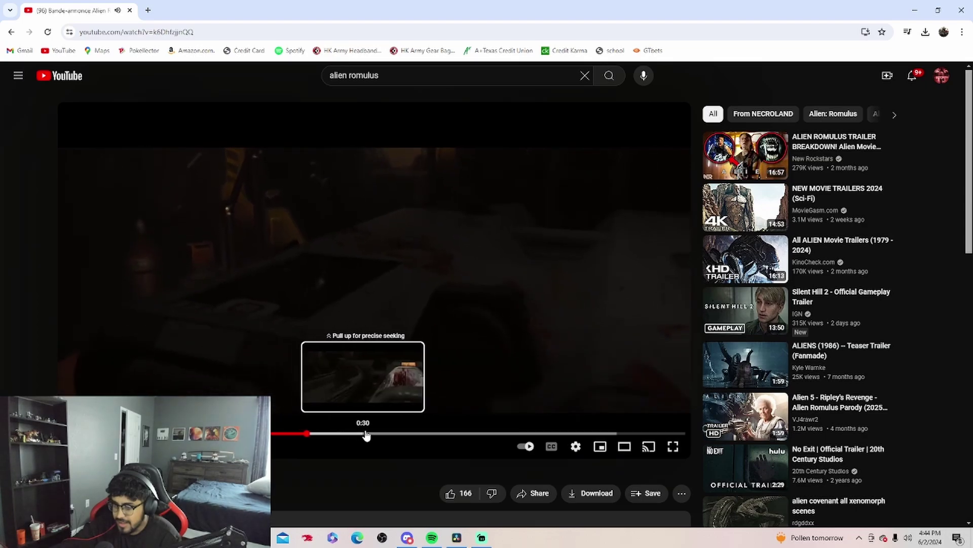
left_click_drag(346, 435, 370, 438)
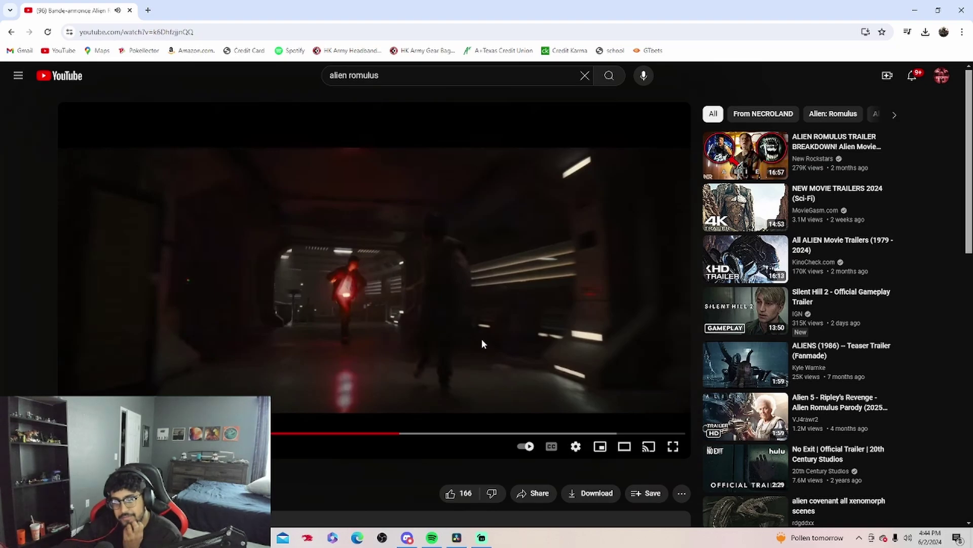
left_click(482, 338)
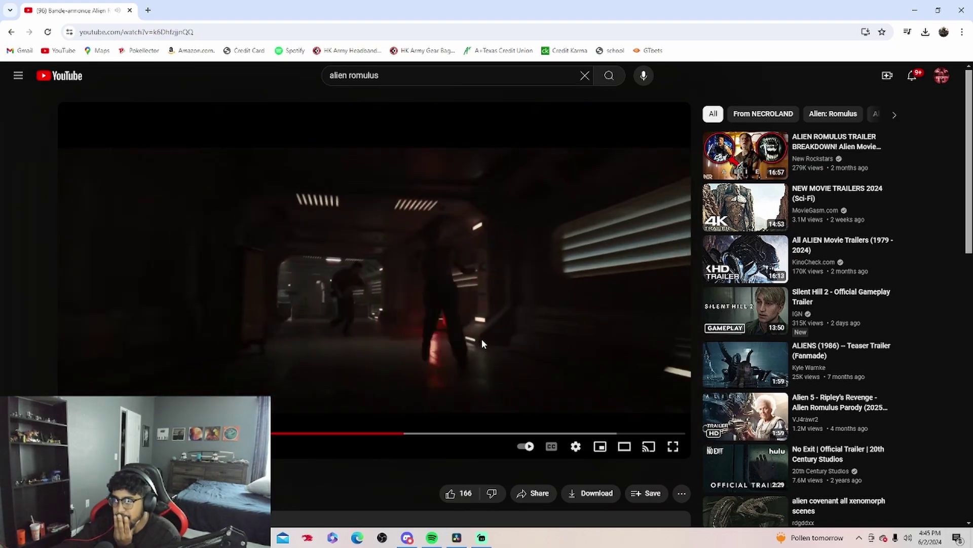
left_click(481, 338)
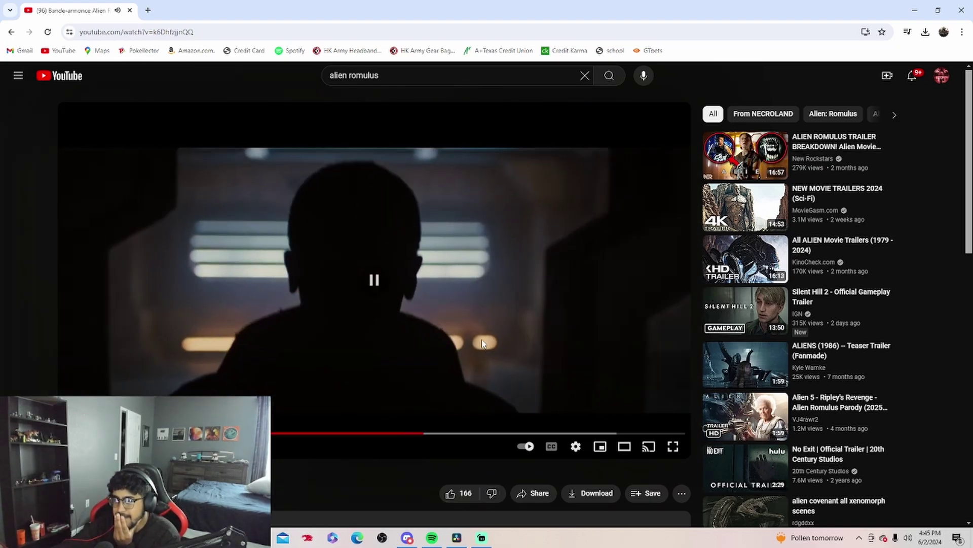